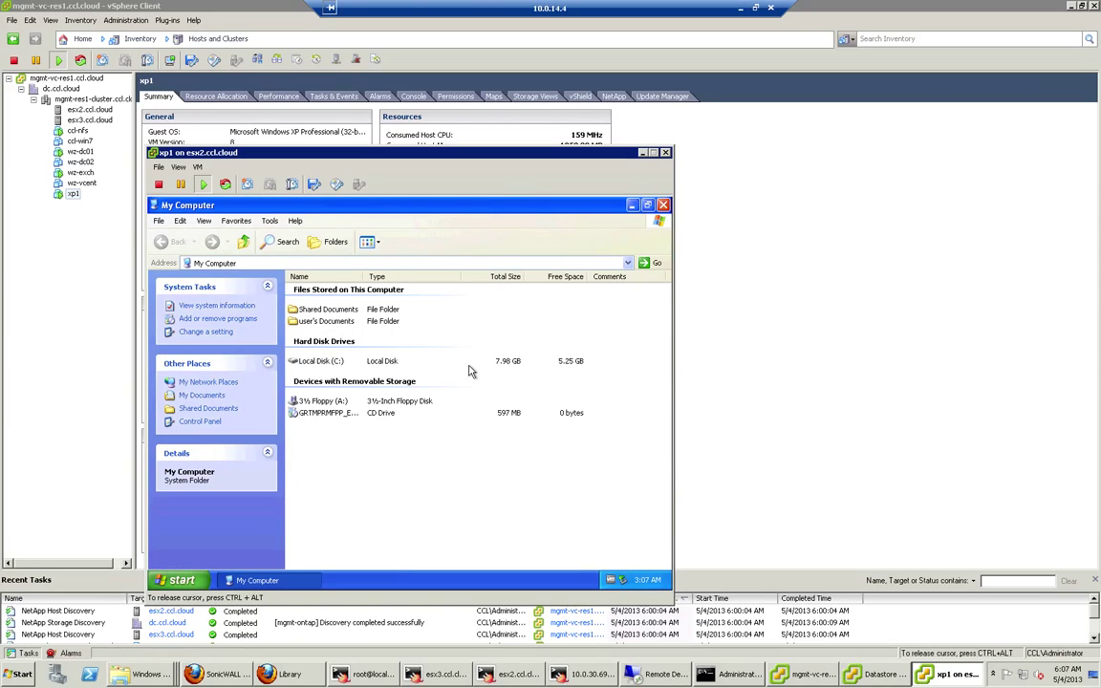
Check the properties of Local Disk (C:) inside the xp1 virtual machine and close its console window
click(323, 362)
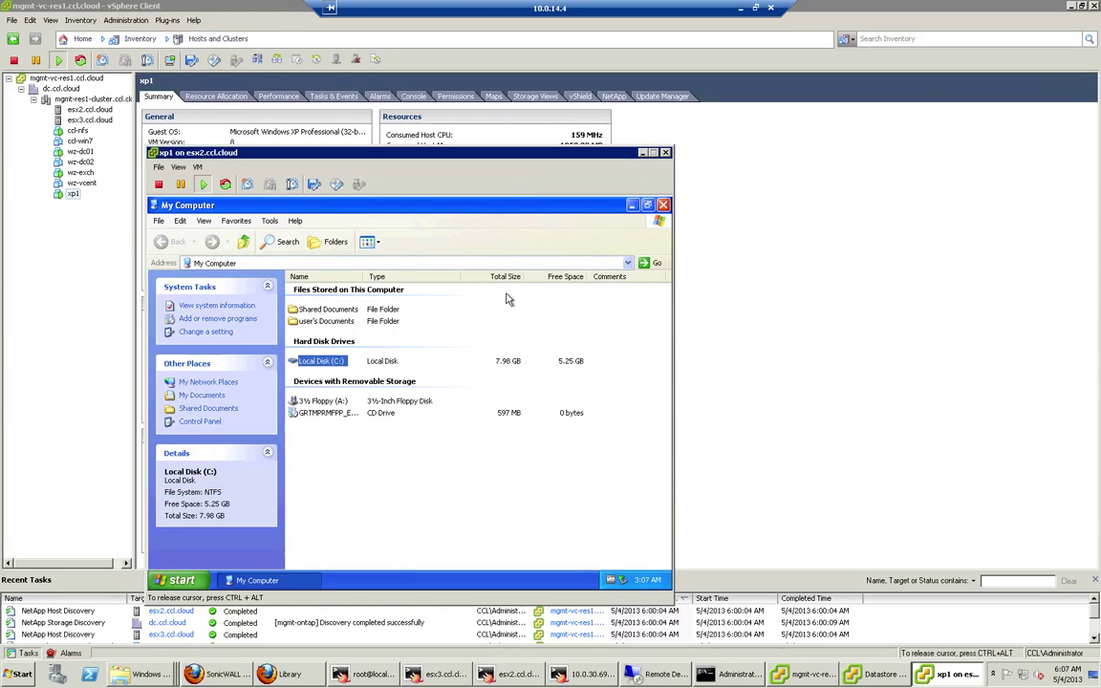
right_click(323, 364)
click(348, 484)
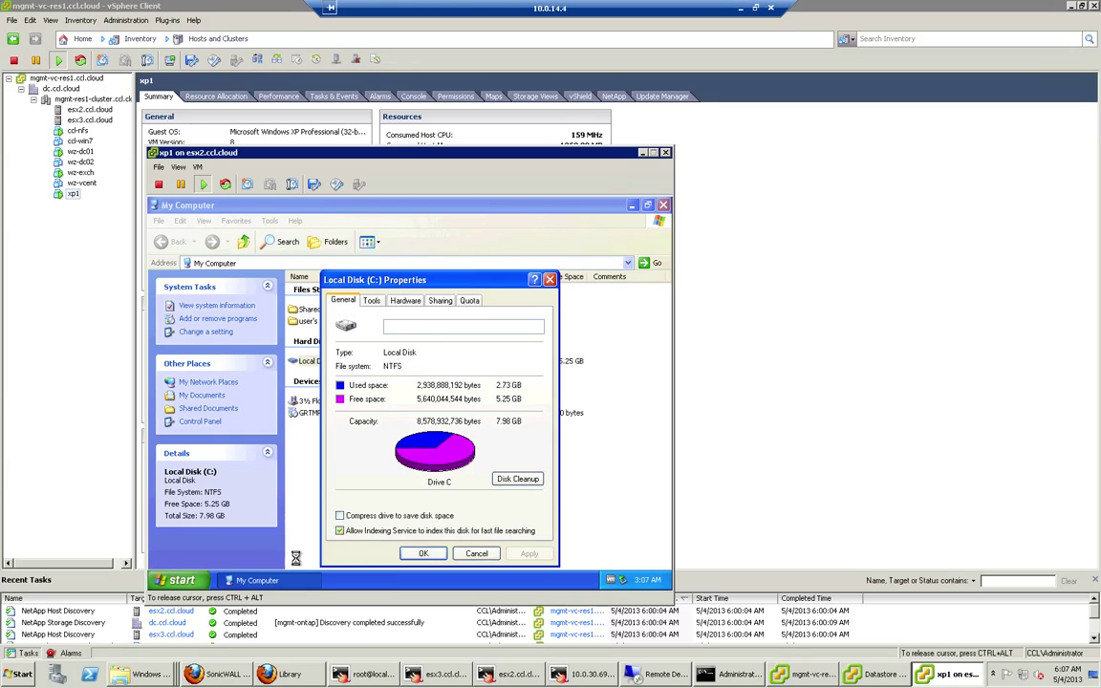
click(426, 554)
key(ctrl+alt)
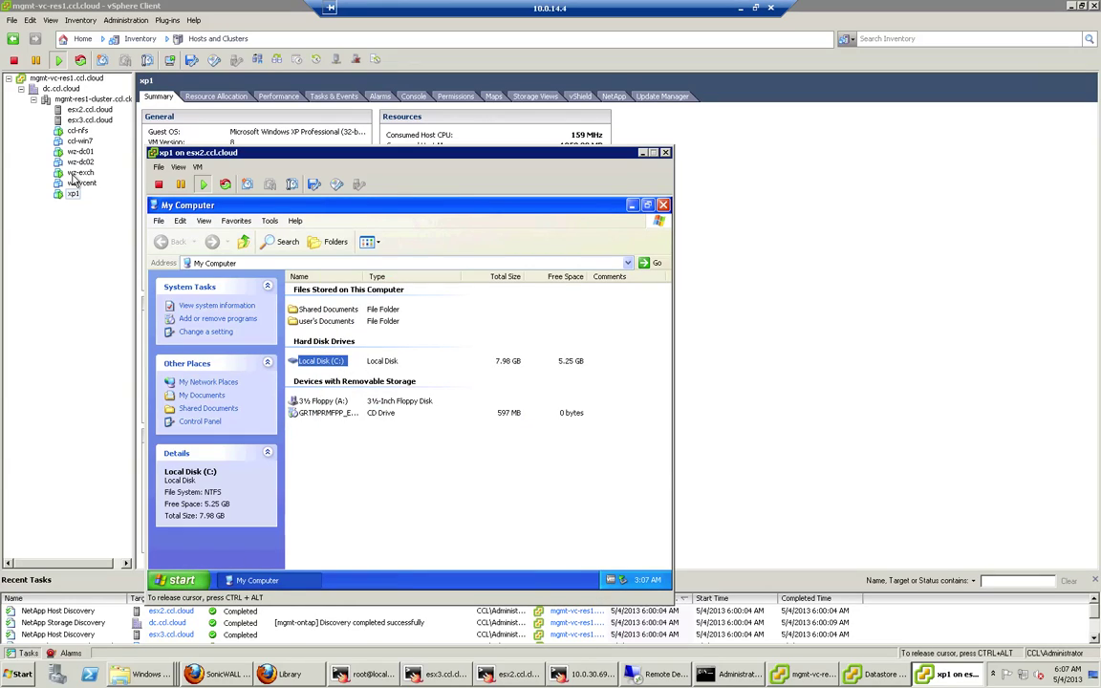
click(666, 153)
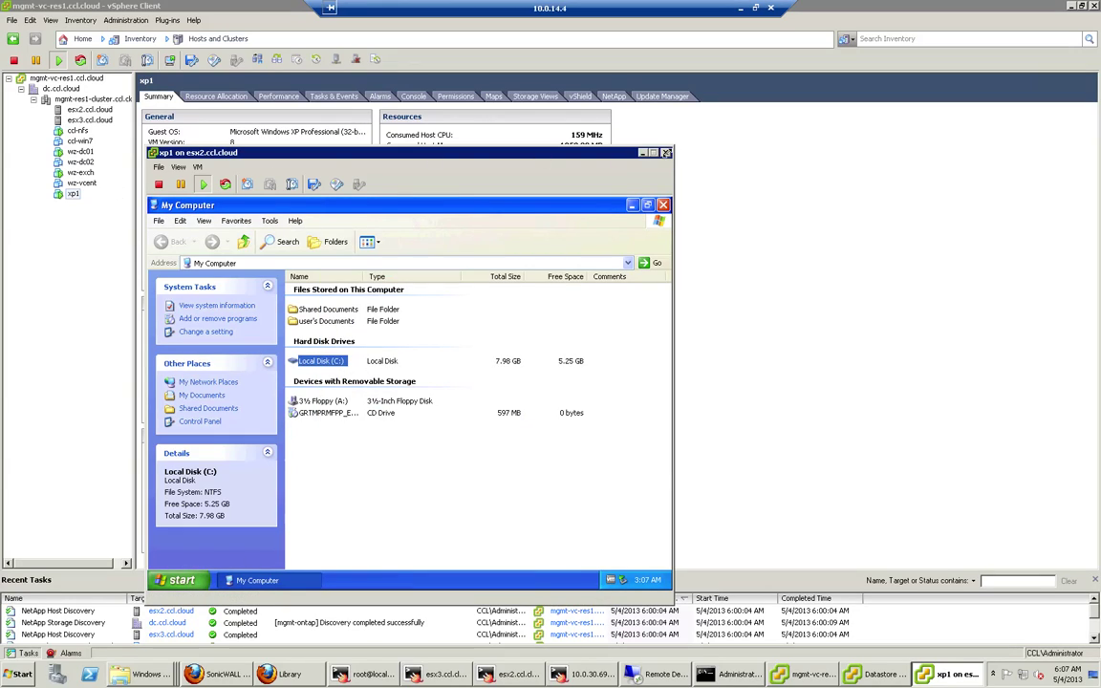
Start creating NetApp rapid clones of the xp1 virtual machine and continue despite the unaligned VMDK file
right_click(70, 197)
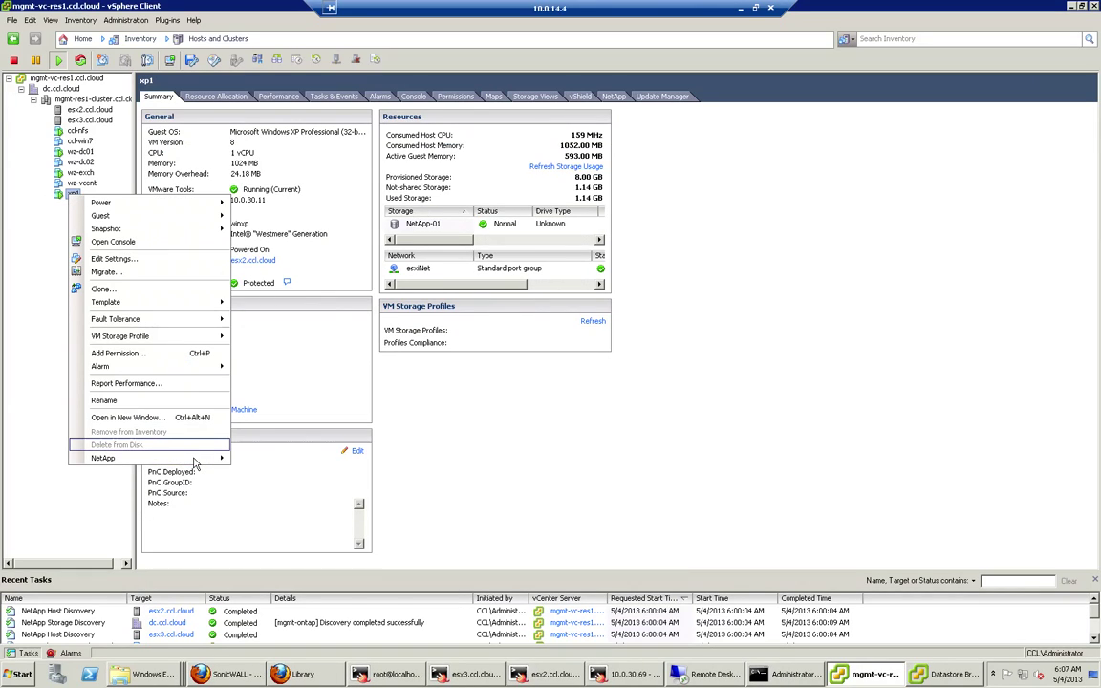
mouse_move(186, 460)
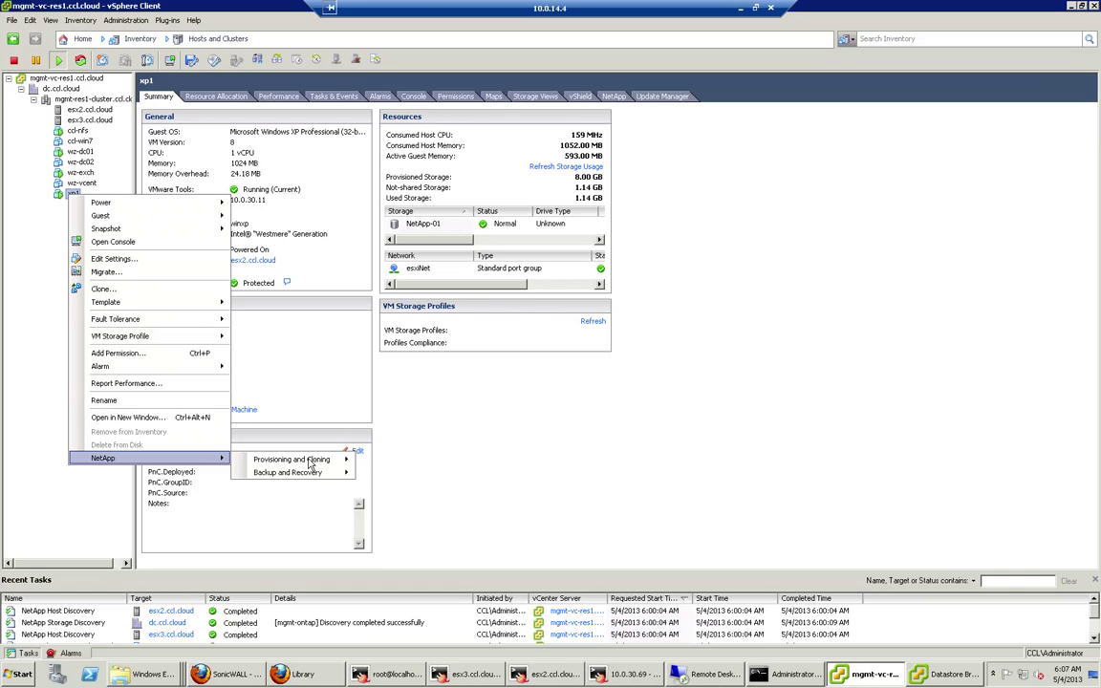
mouse_move(325, 460)
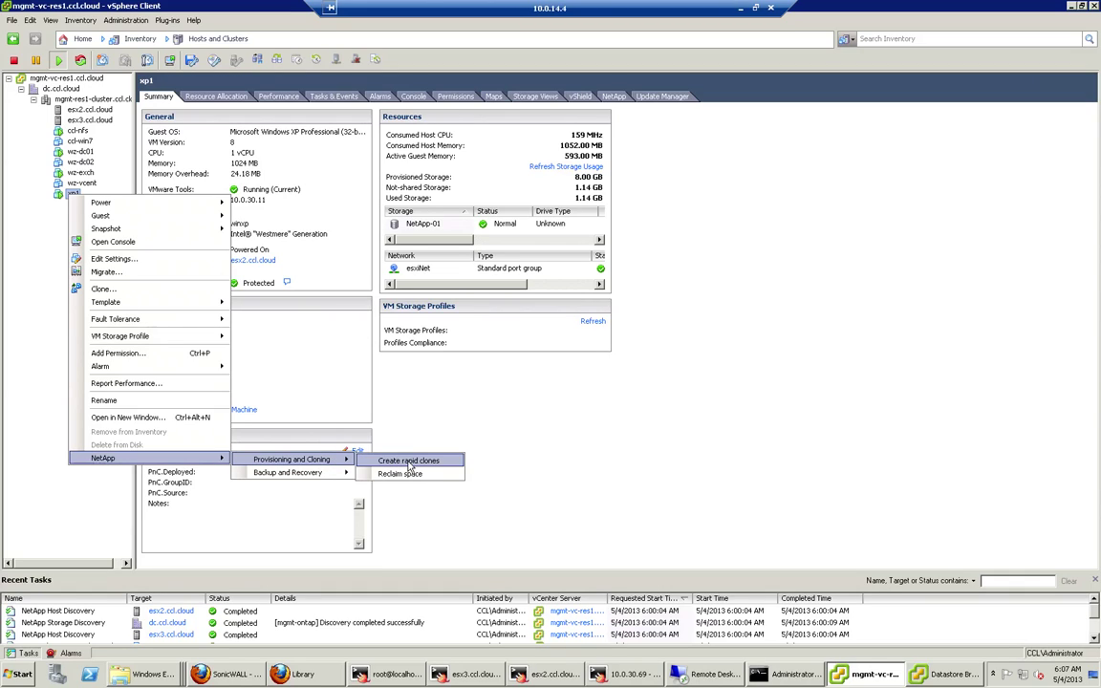
click(401, 461)
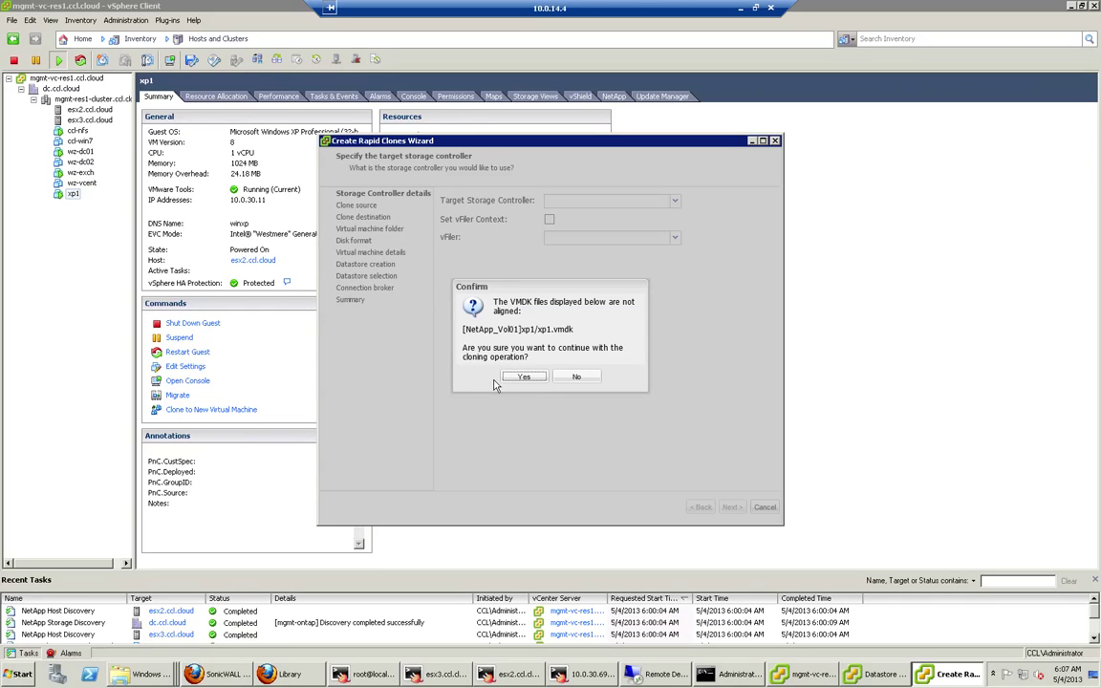
click(521, 377)
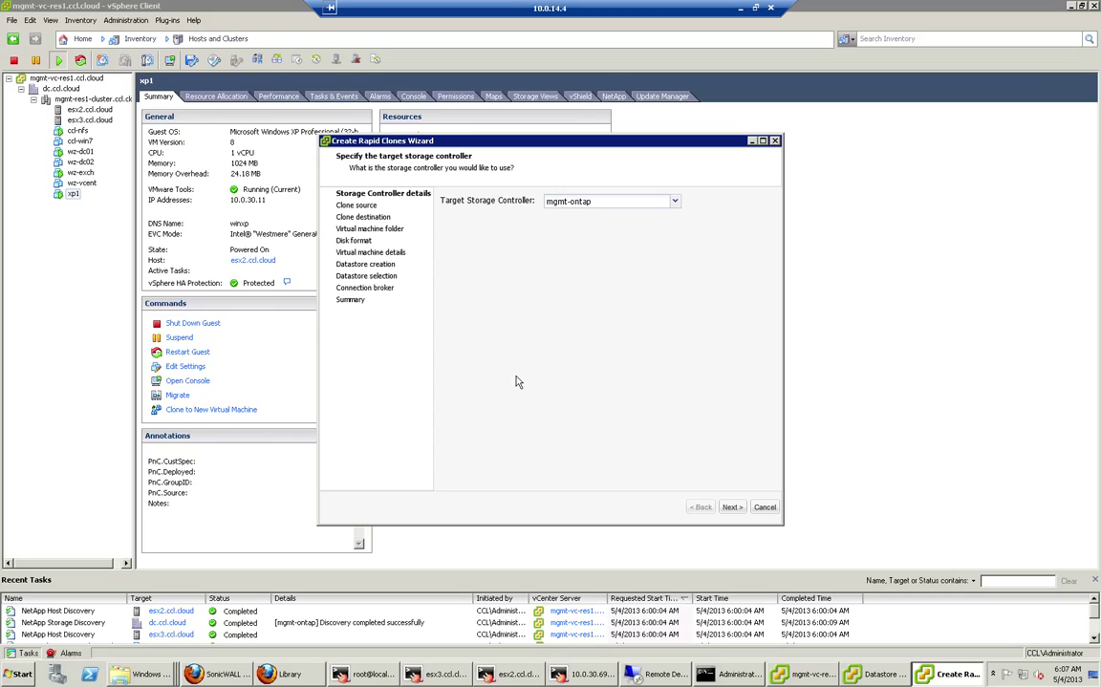
Accept mgmt-ontap as target storage controller, choose mgmt-res1-cluster.ccl.cloud as the clone destination and keep the default disk format
click(731, 507)
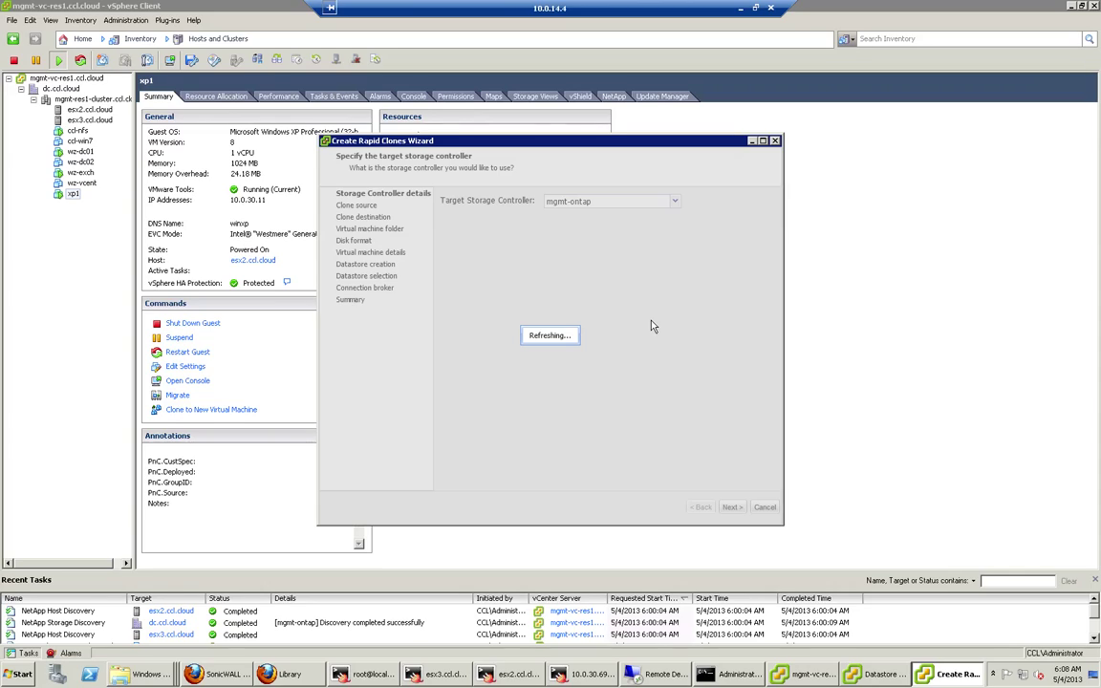
click(541, 223)
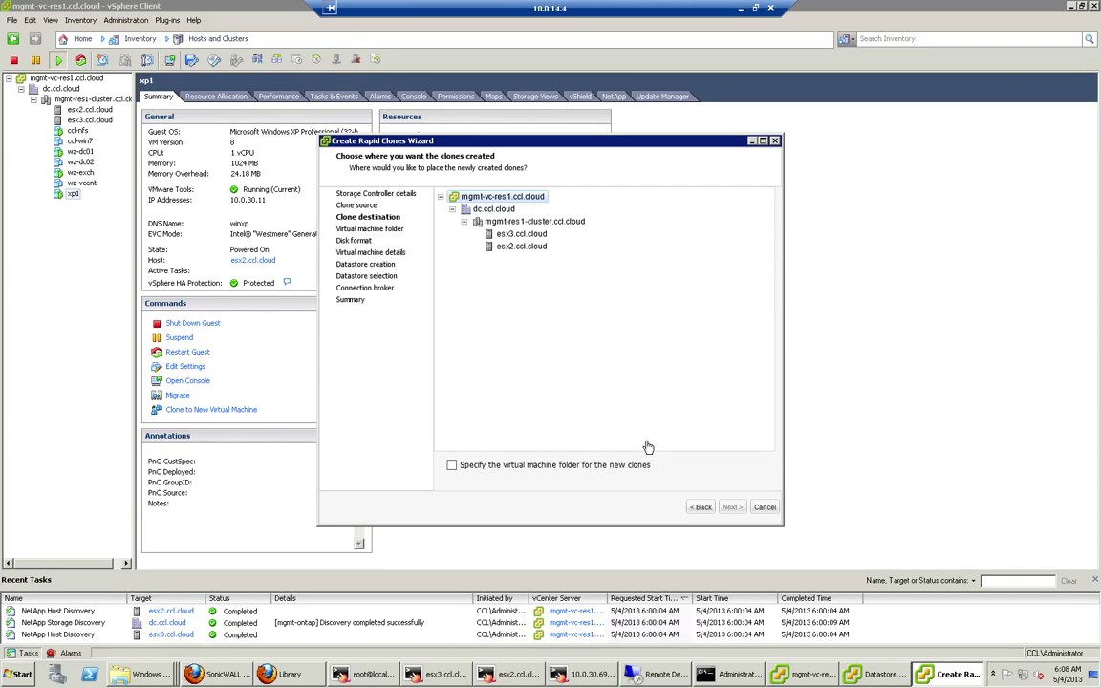
click(731, 507)
click(731, 507)
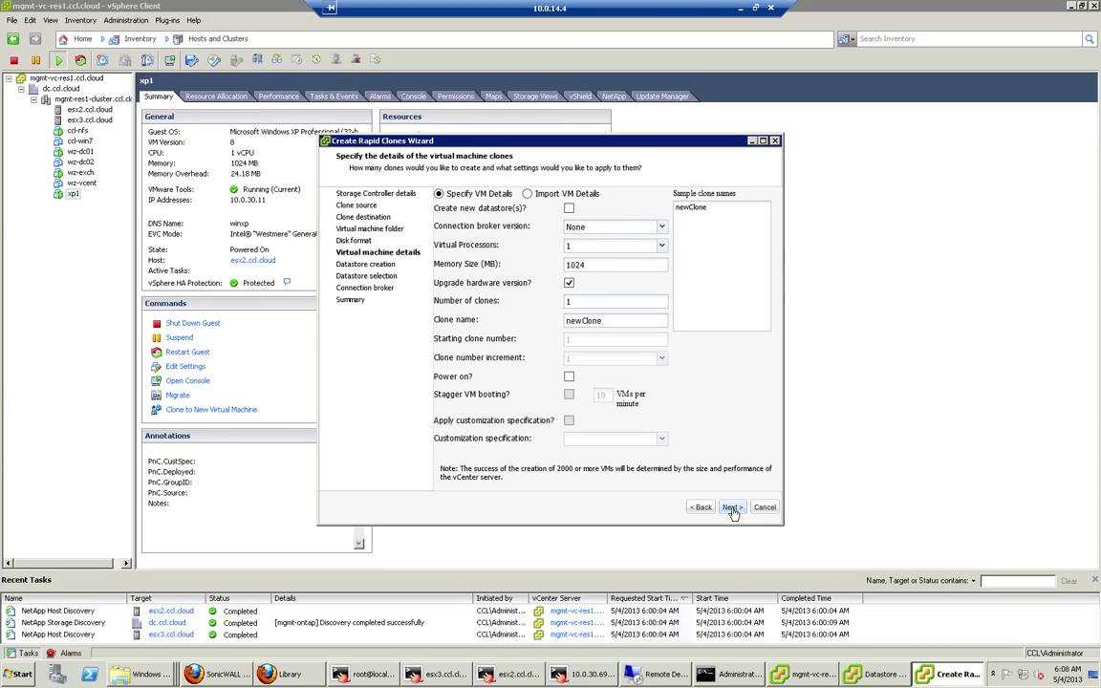
Set the number of clones to 30 and the clone name to CCL-XP-Clone
double_click(602, 301)
text(30)
double_click(610, 320)
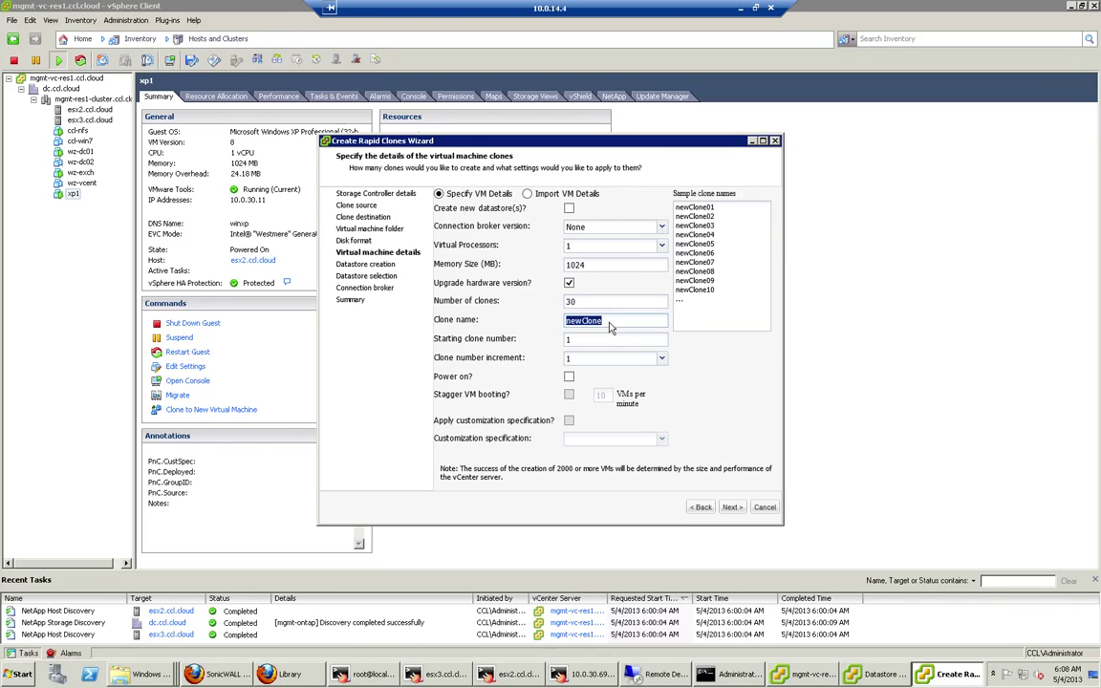
text(Clone)
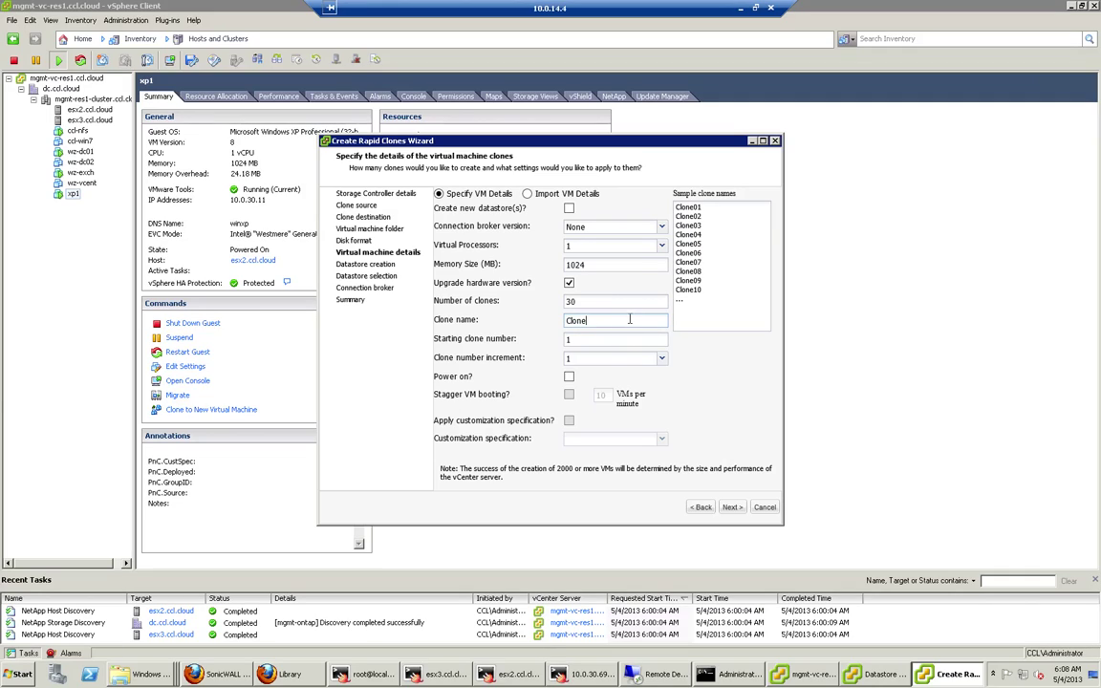
double_click(593, 321)
text(C)
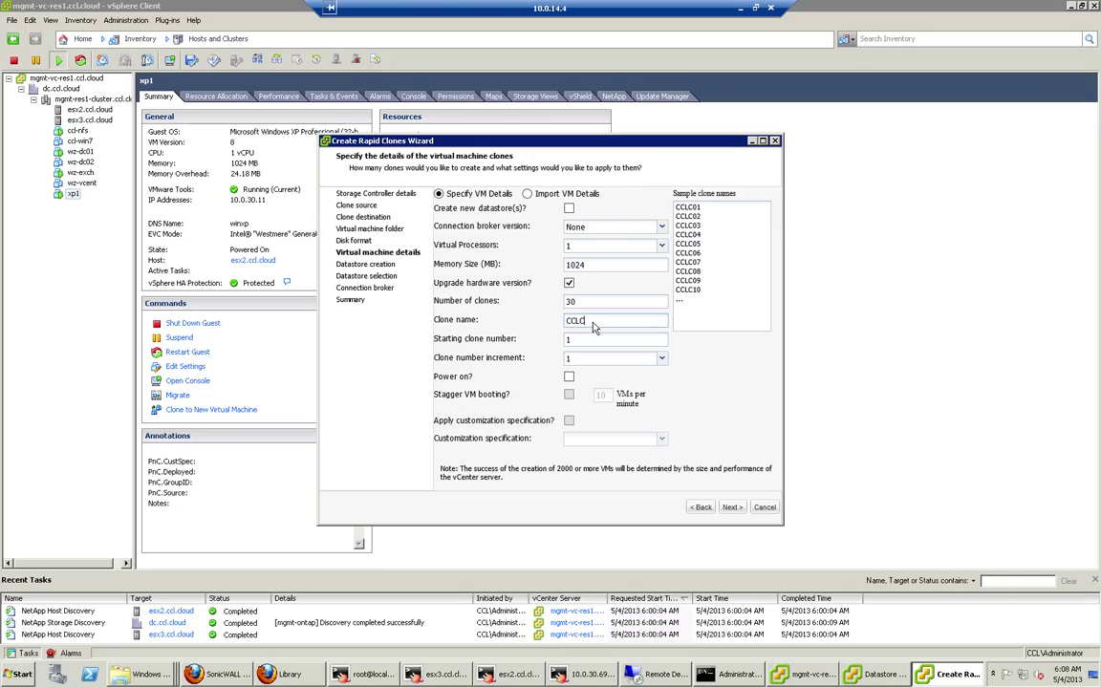
key(BackSpace)
text(-XP)
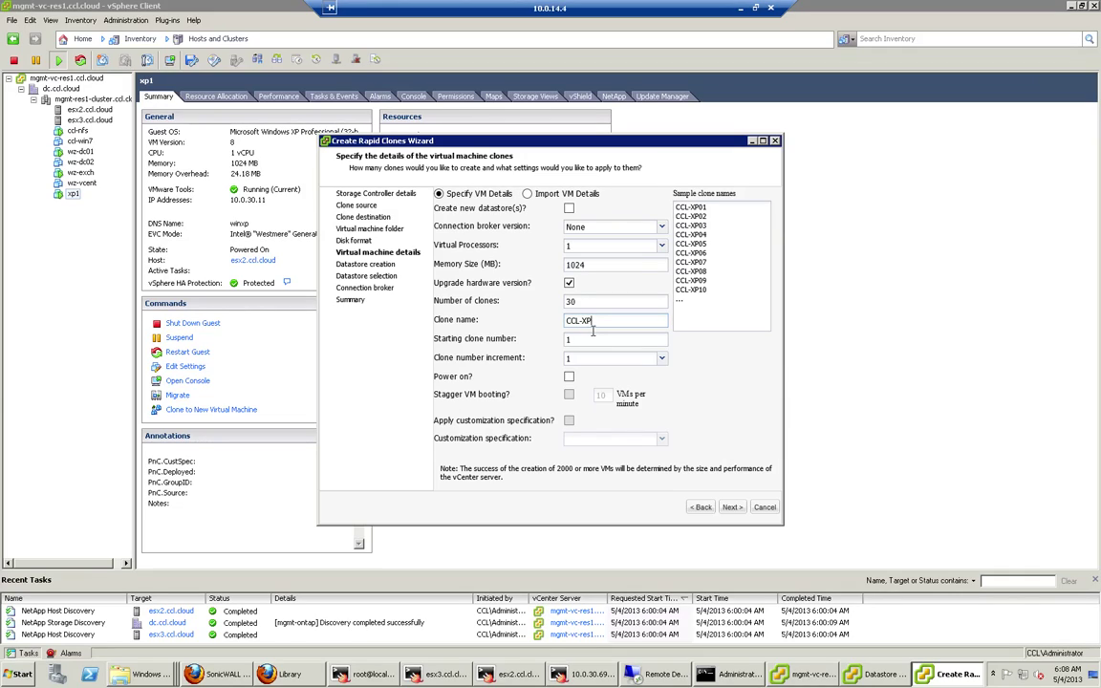
text(-Clone)
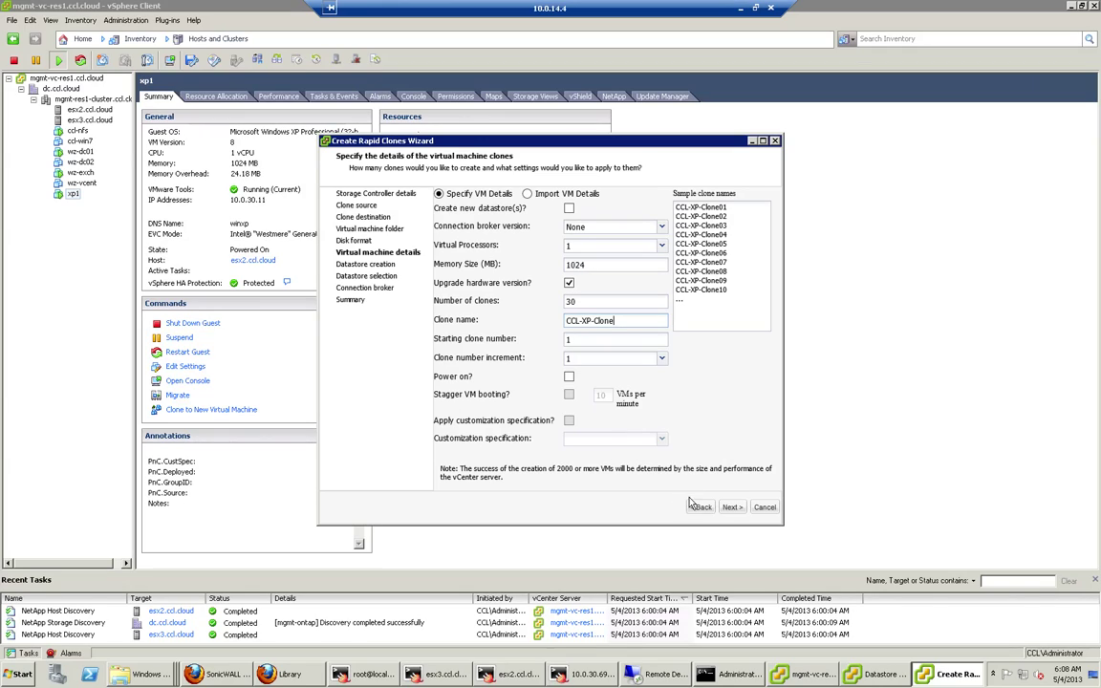
Keep NetApp-01 as the datastore for the clones and apply the rapid clone configuration
click(732, 507)
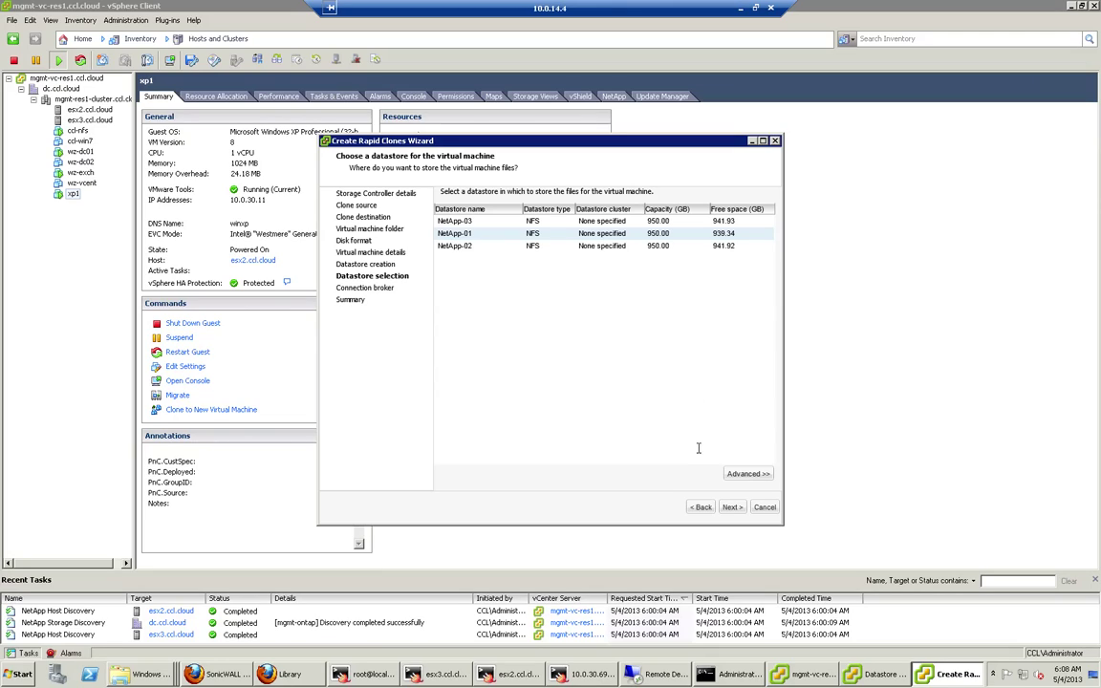
click(730, 508)
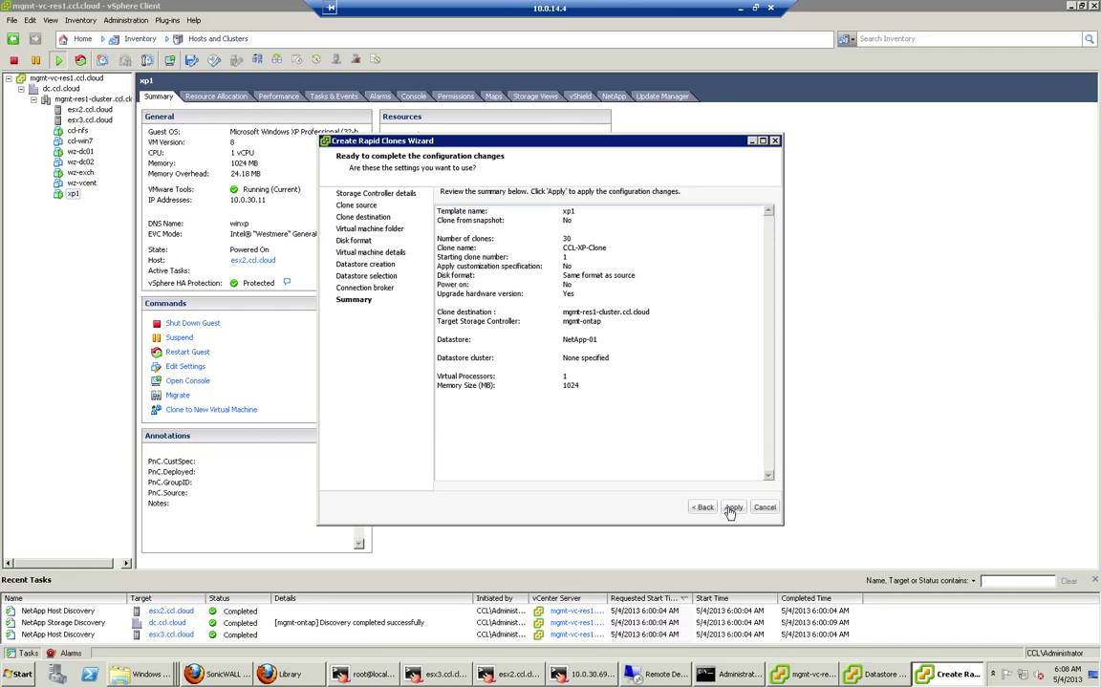
click(730, 509)
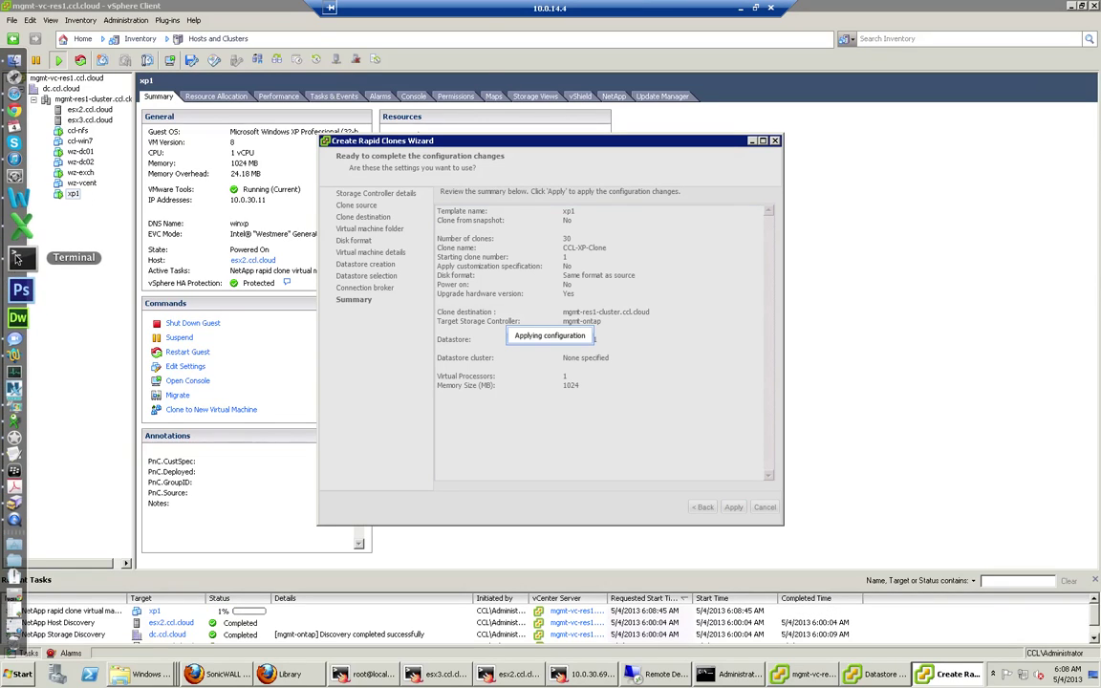
Switch to Terminal, run "time cat" in a new tab to time the cloning, and move the window lower
click(16, 260)
text(tim)
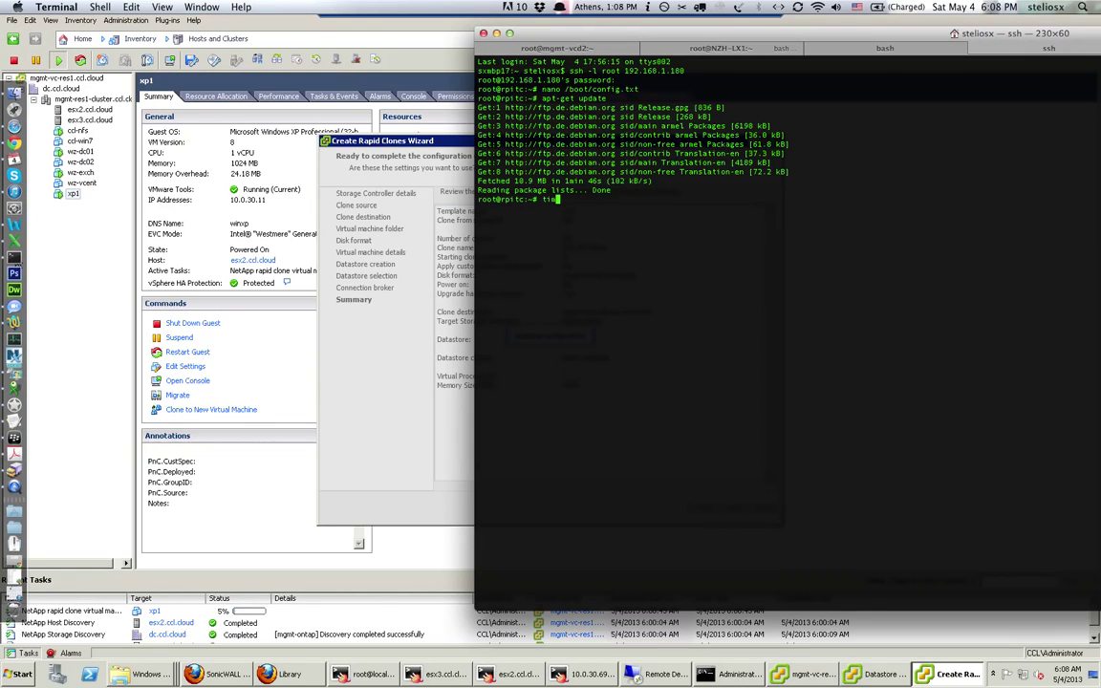
key(super+t)
text(time cat)
key(Return)
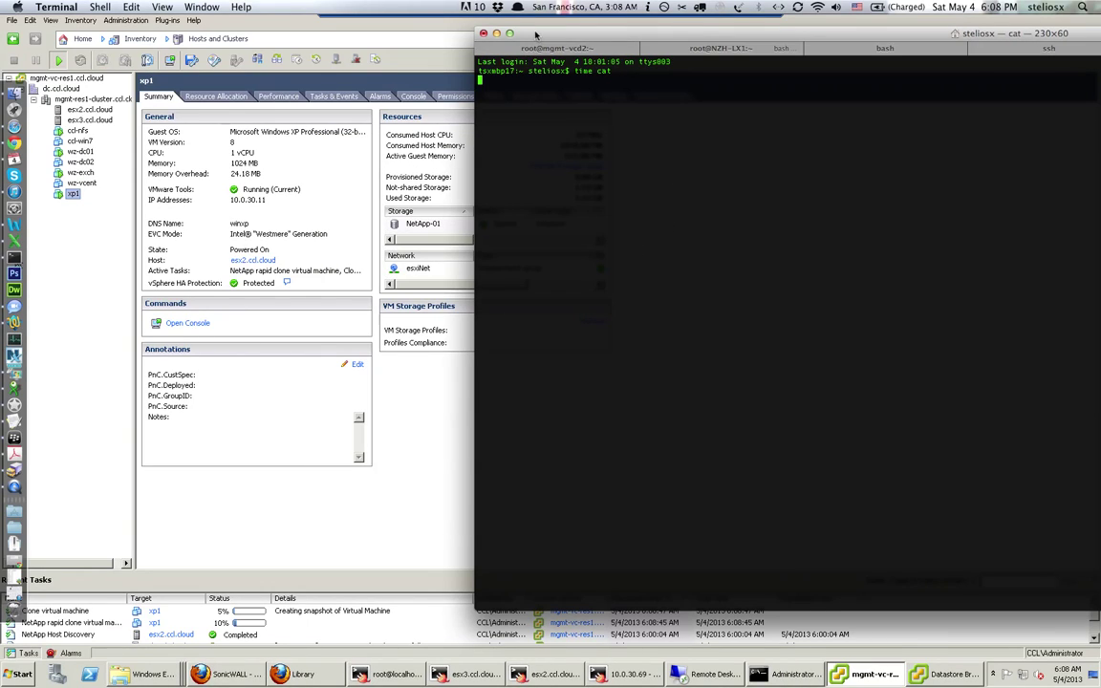
drag(535, 27, 598, 134)
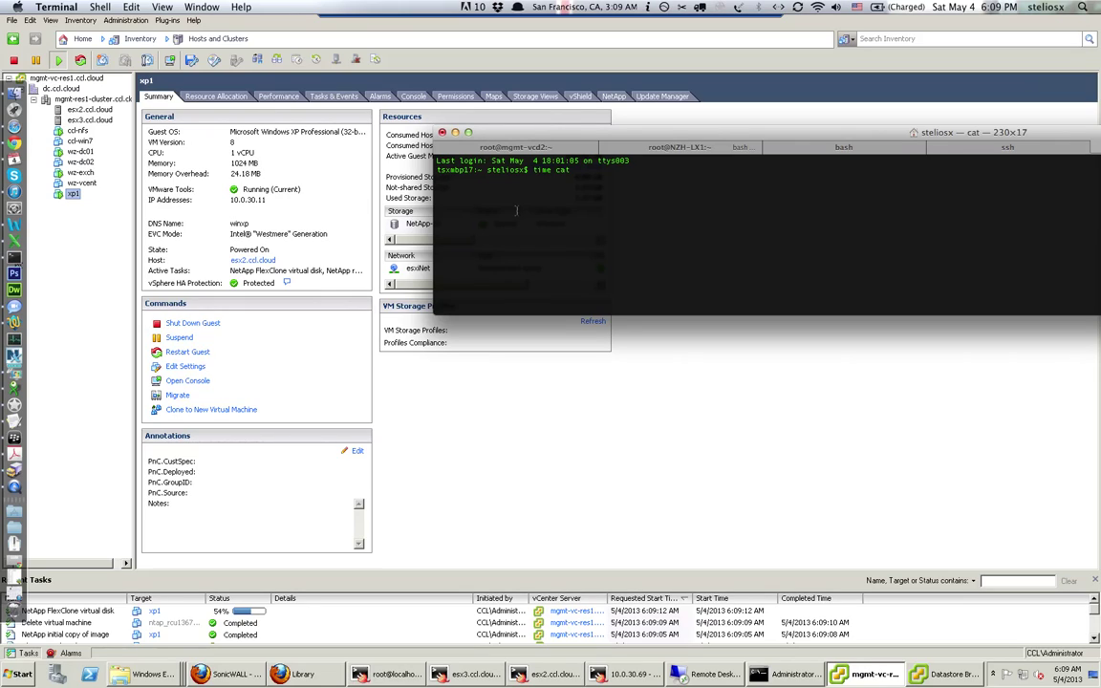
Stop the running "time cat" command and highlight the elapsed real time
key(Return)
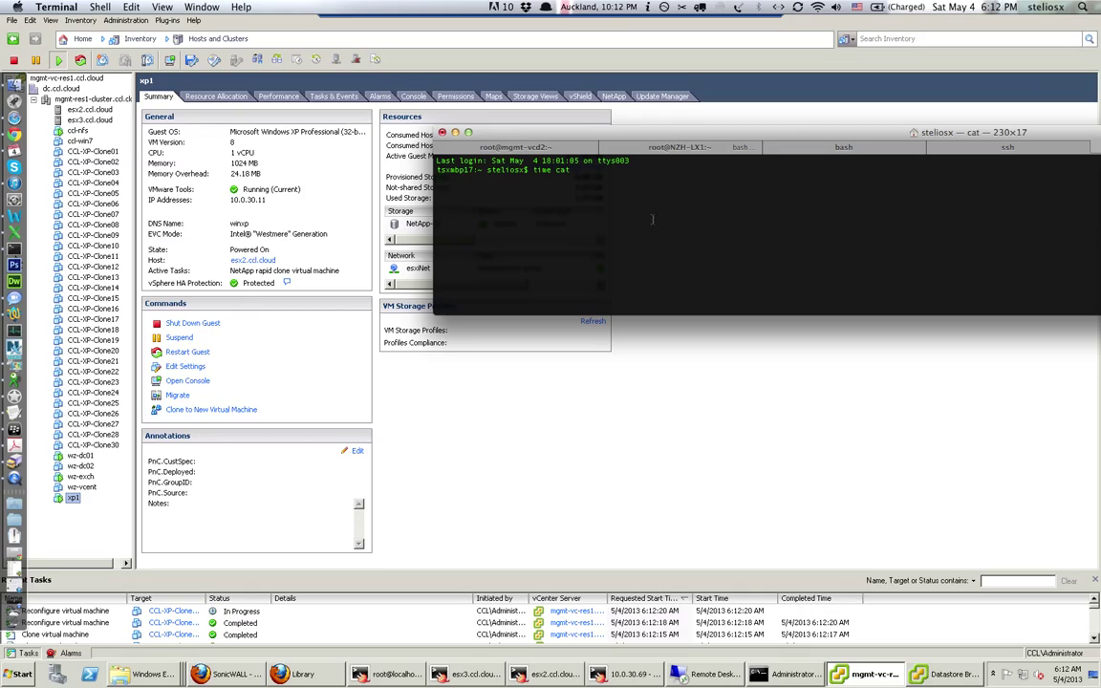
key(ctrl+c)
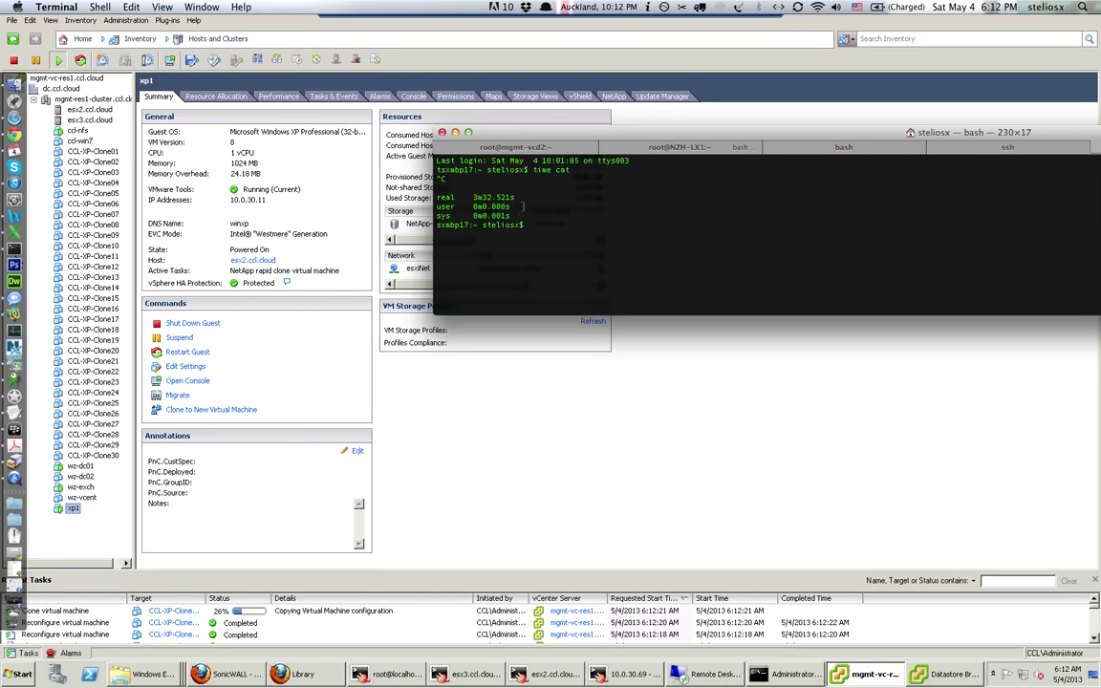
drag(437, 197, 516, 197)
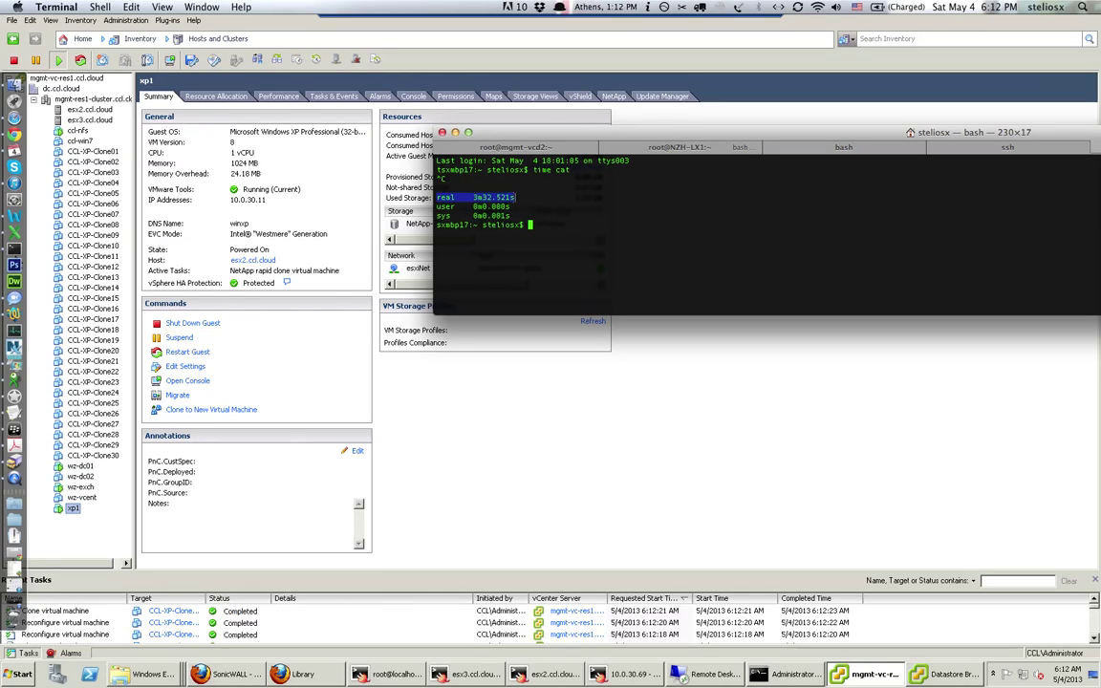
click(548, 243)
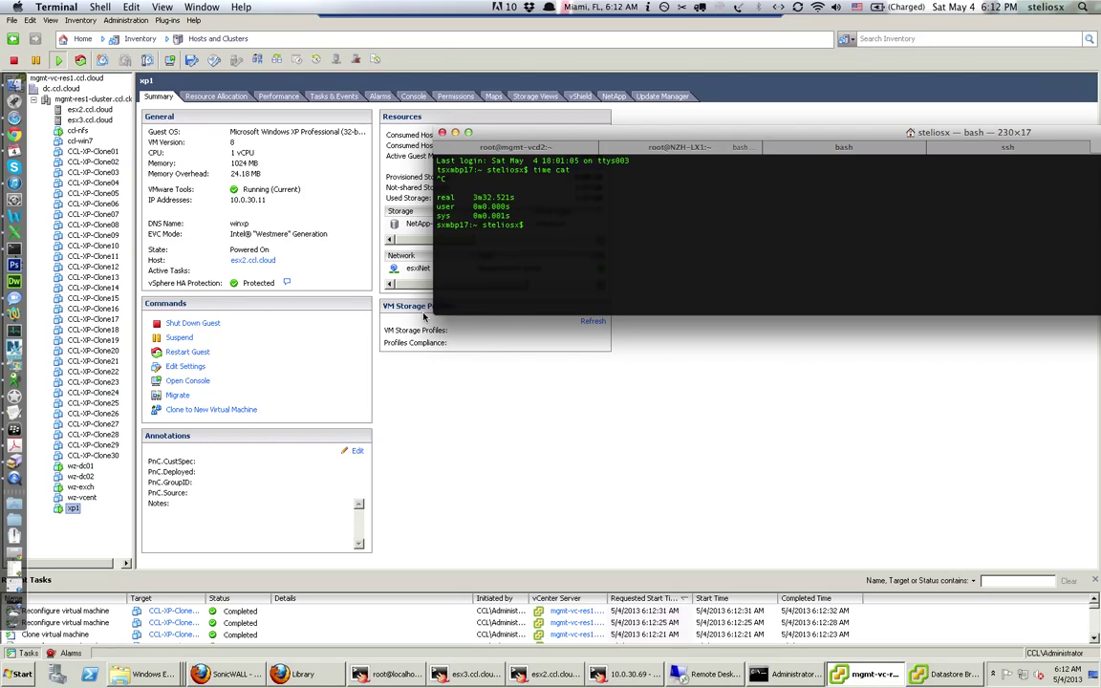
Return to the vSphere Client and browse the NetApp-01 datastore from the esx2.ccl.cloud host summary
click(409, 399)
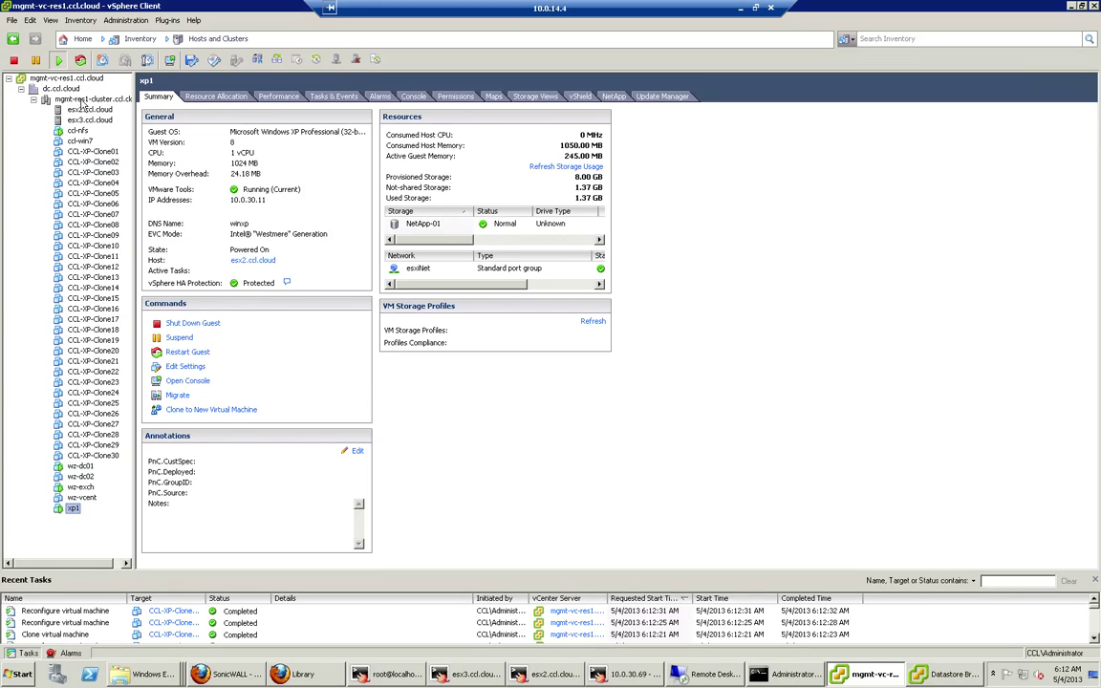
click(86, 109)
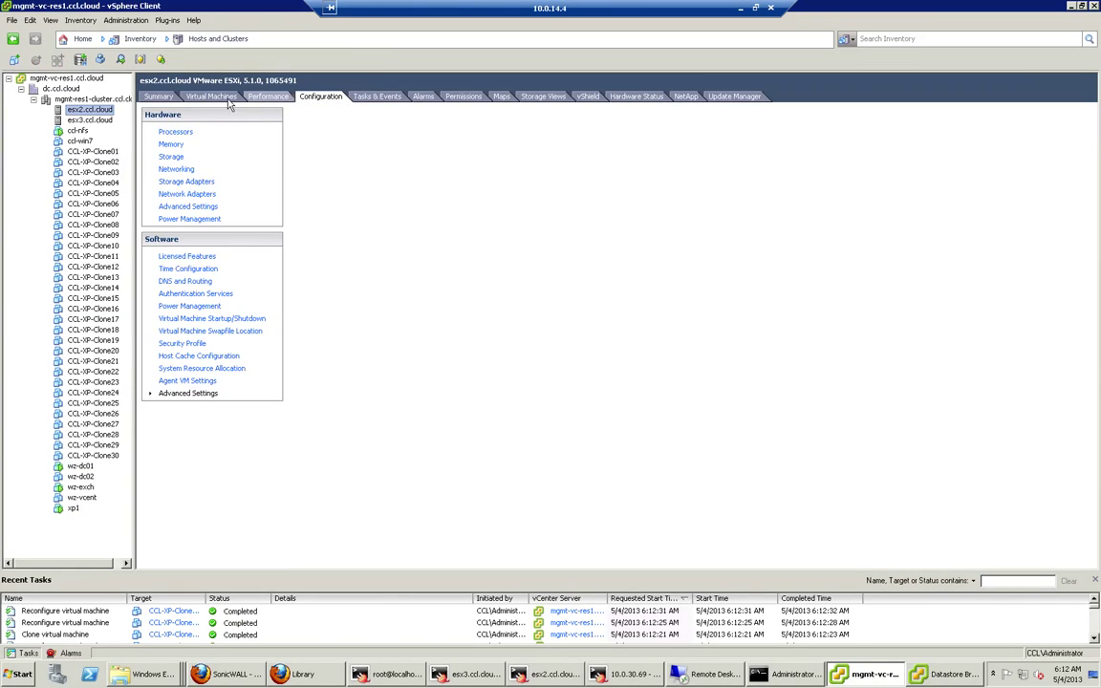
click(158, 97)
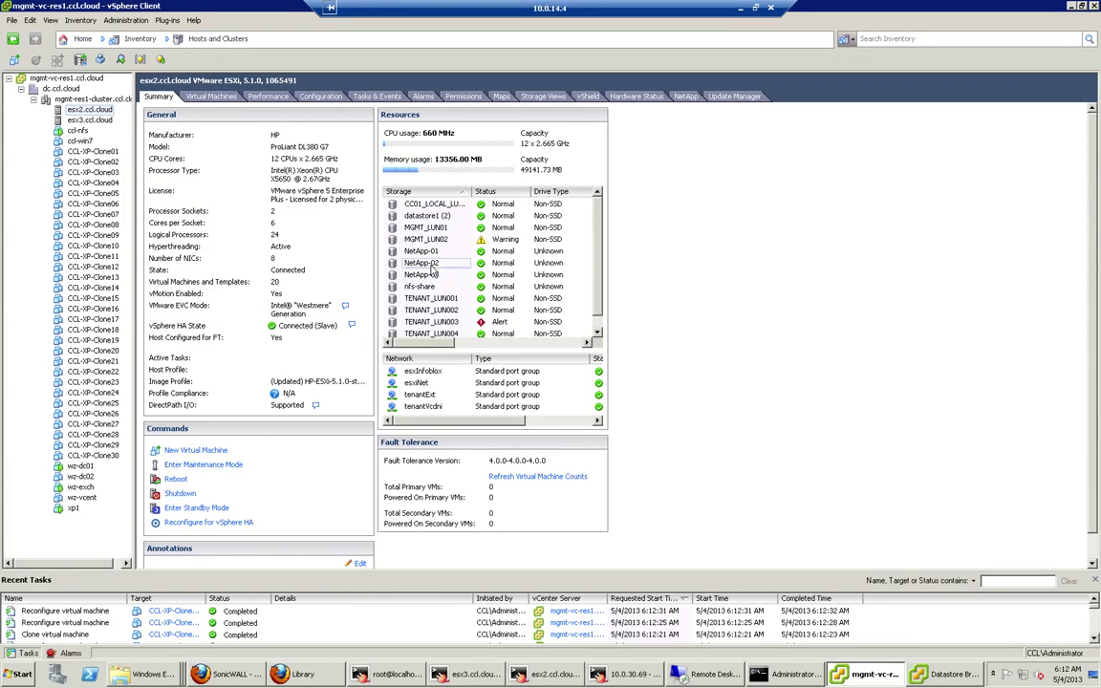
right_click(455, 251)
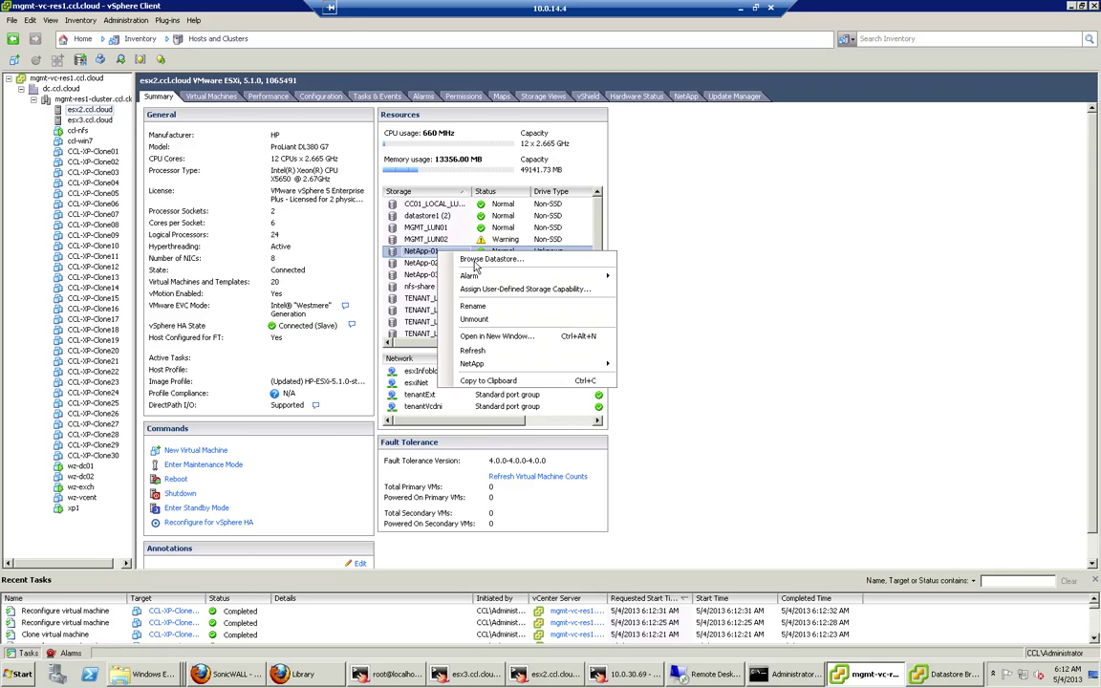
click(475, 264)
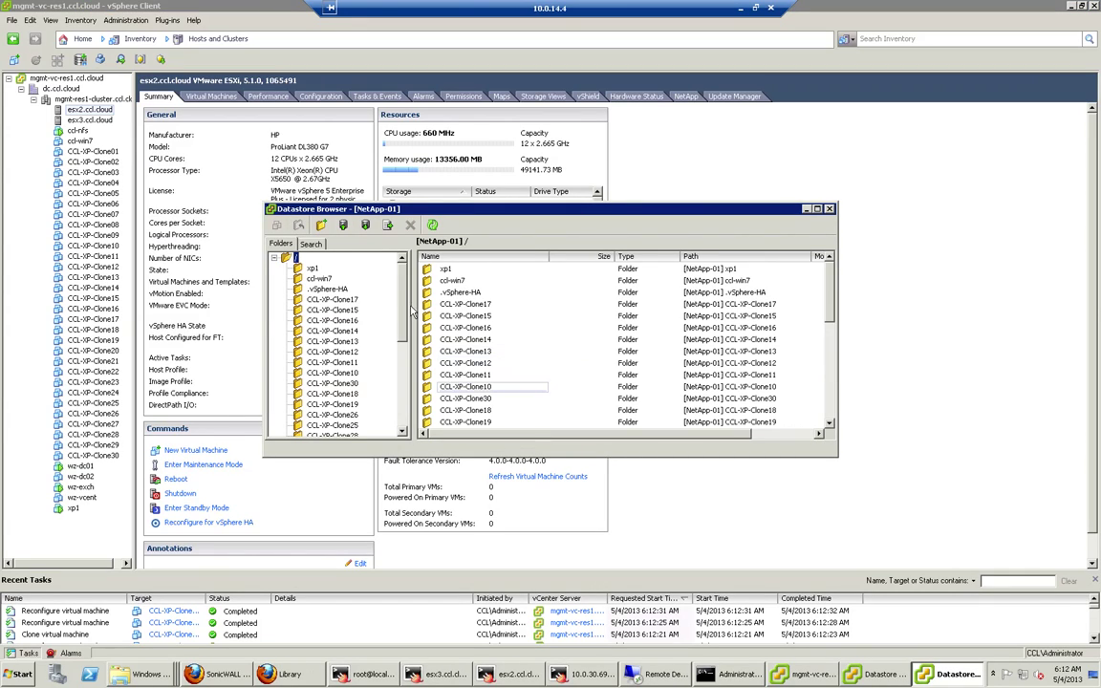
Look through the datastore's clone folders and inspect the files of CCL-XP-Clone17 and CCL-XP-Clone14
scroll(513, 337, down, 7)
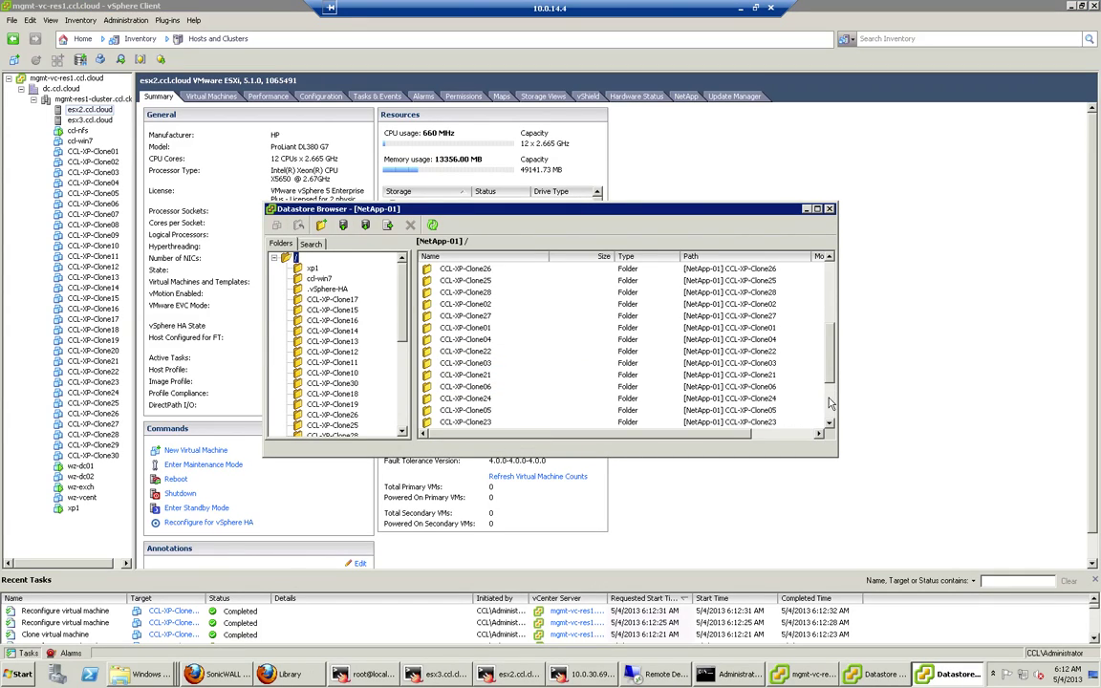
click(332, 299)
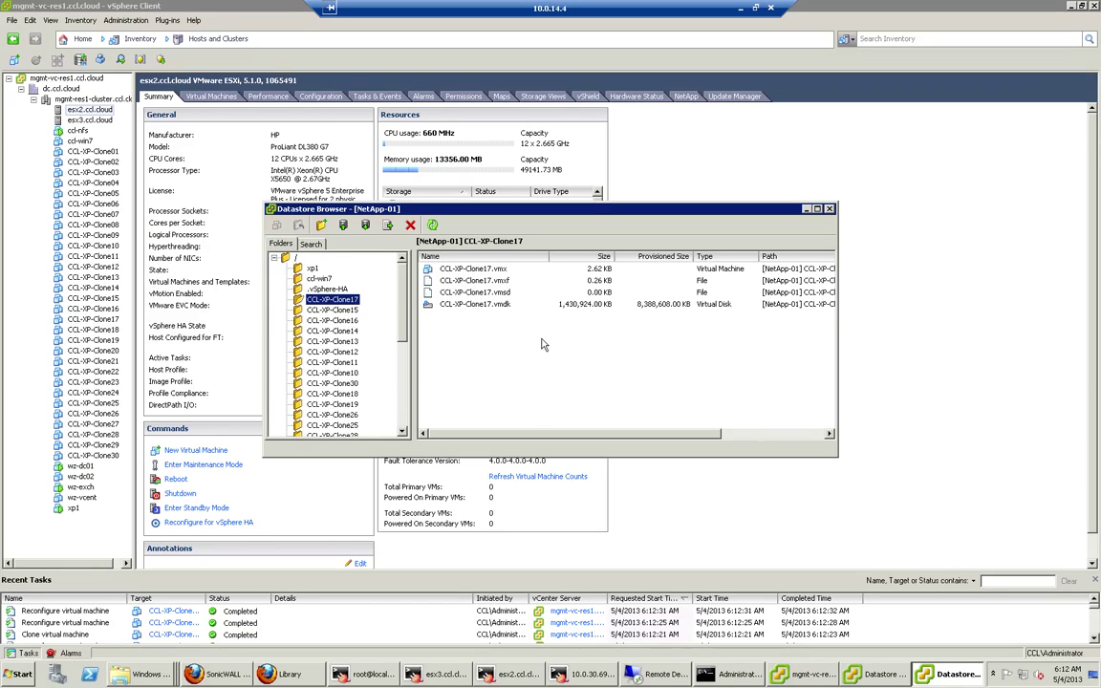
click(333, 332)
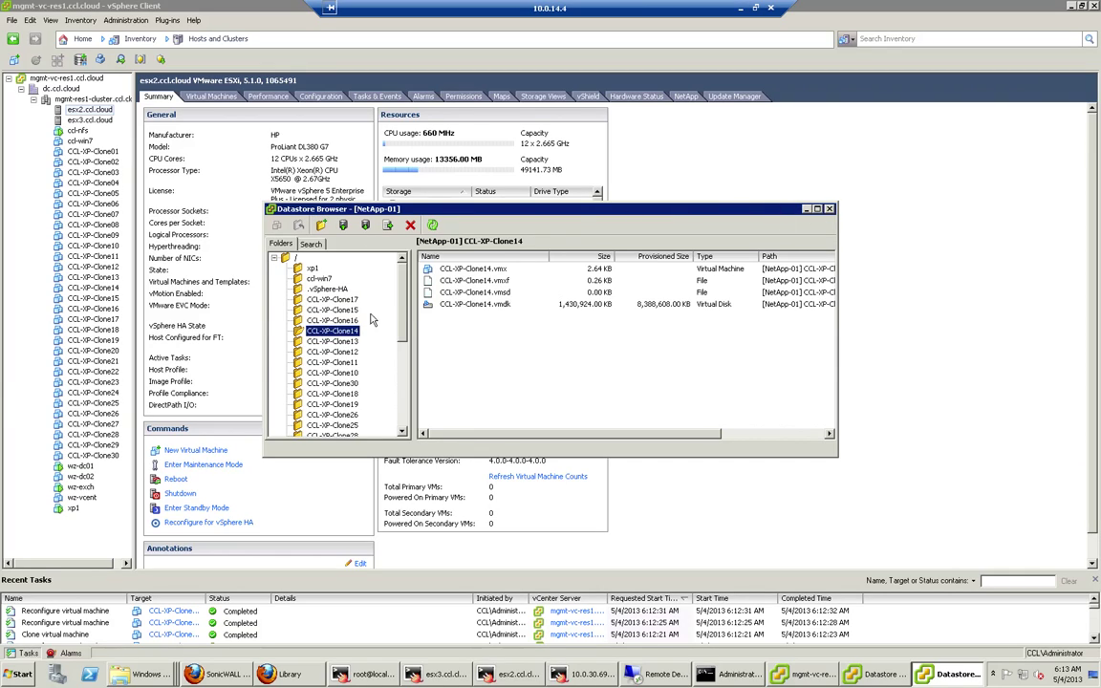
mouse_move(3, 401)
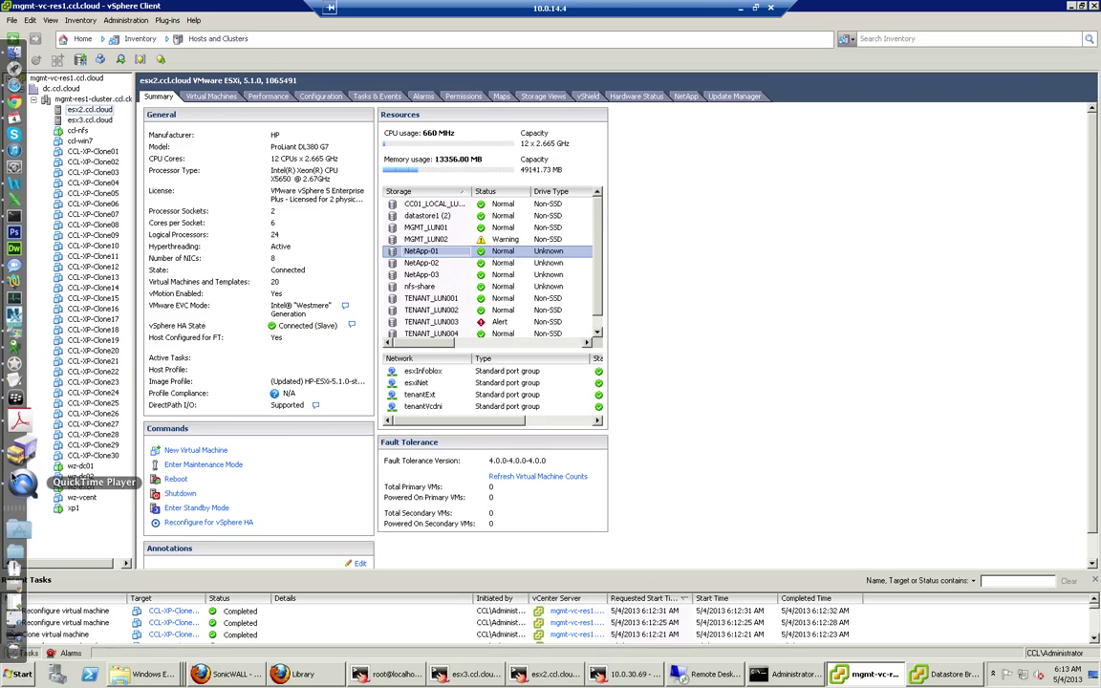
click(14, 478)
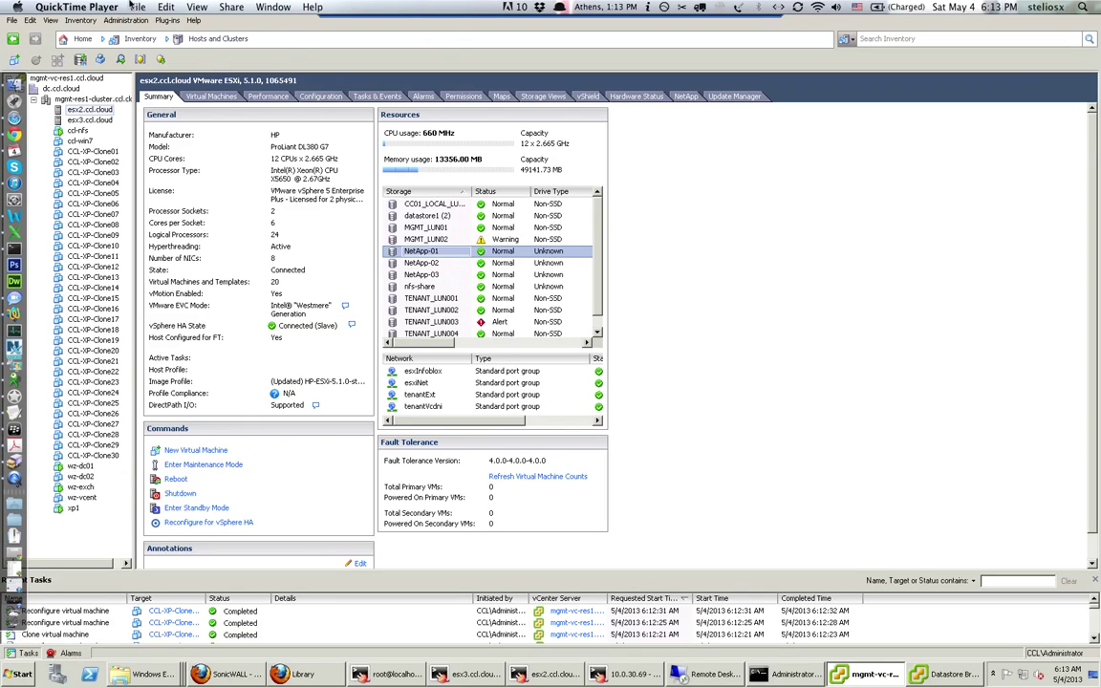
right_click(21, 433)
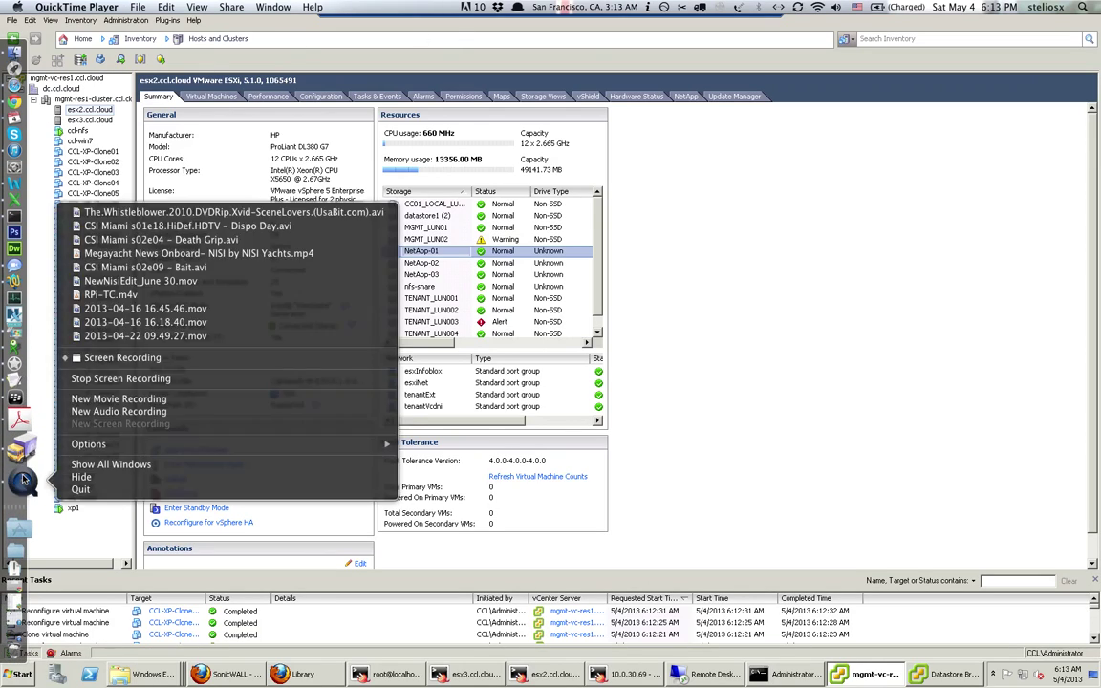